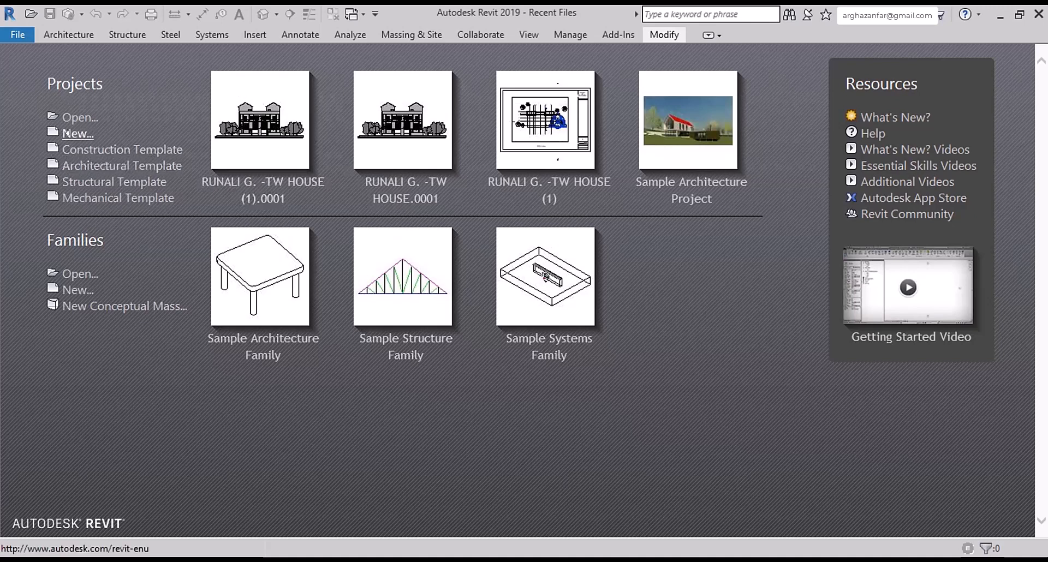
# Create a new project based on the Architectural Template
pyautogui.click(74, 133)
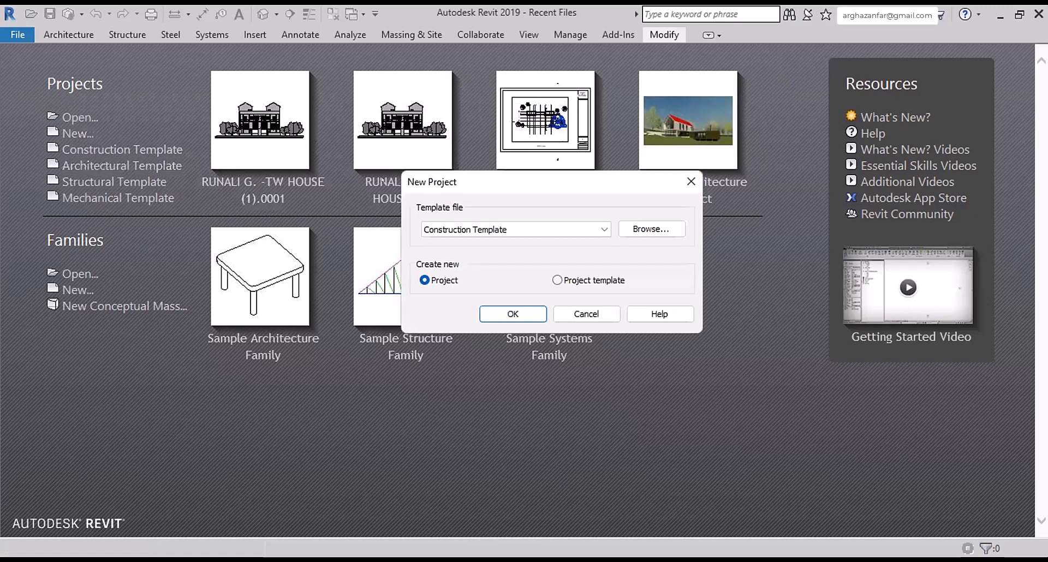
pyautogui.click(478, 229)
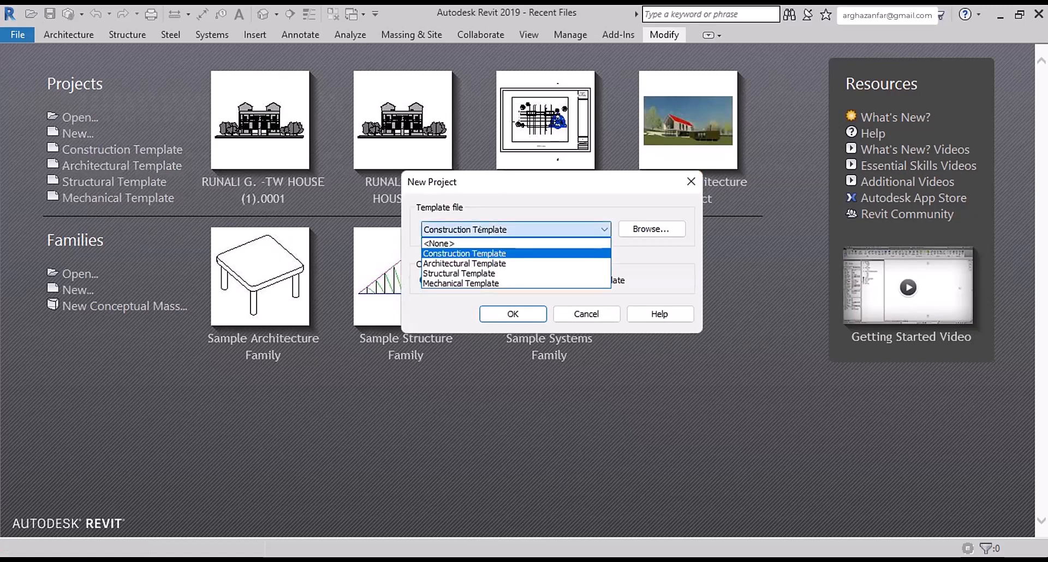
pyautogui.click(481, 263)
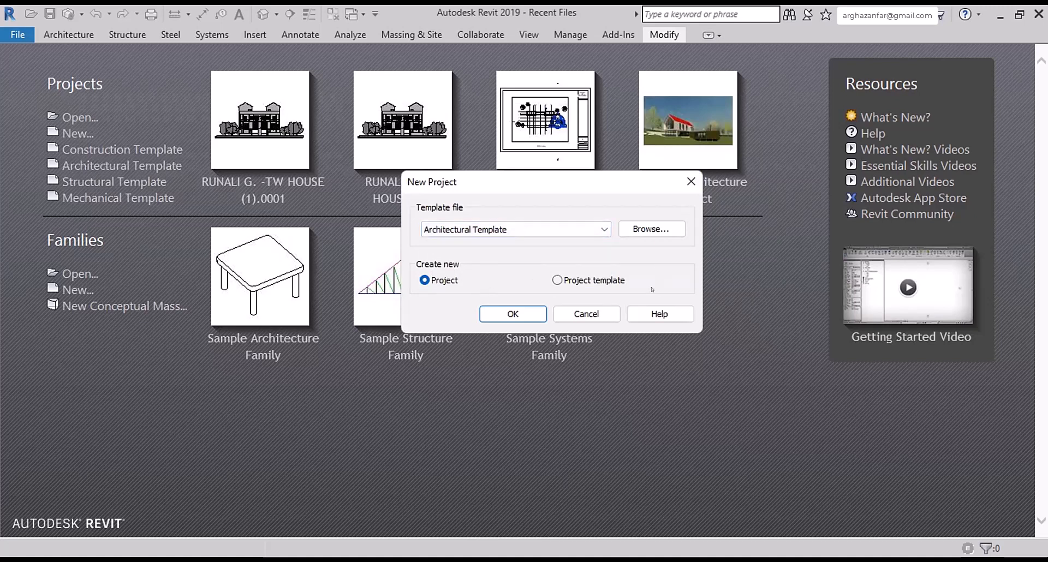
pyautogui.click(516, 311)
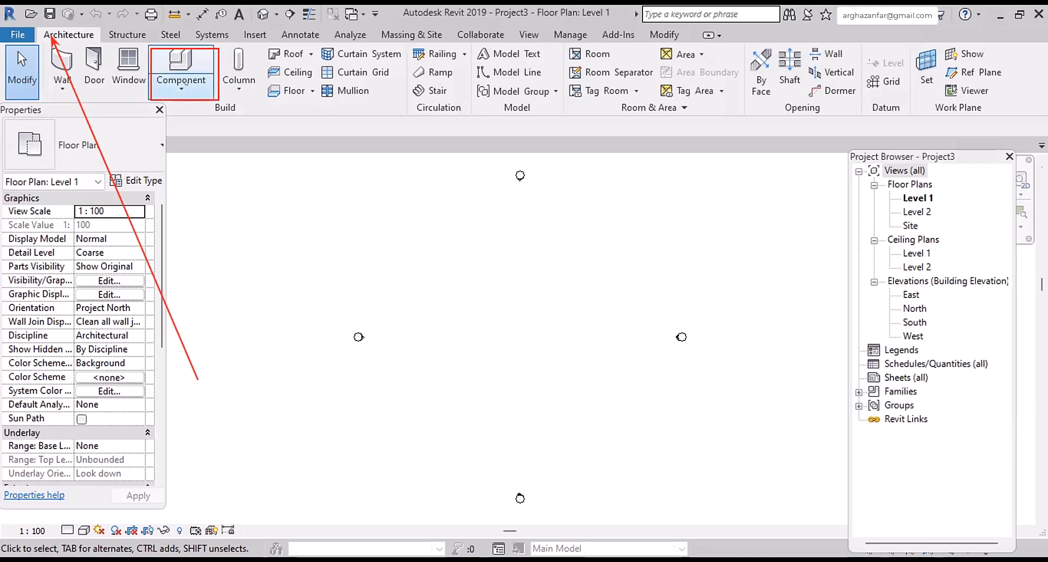
pyautogui.click(186, 82)
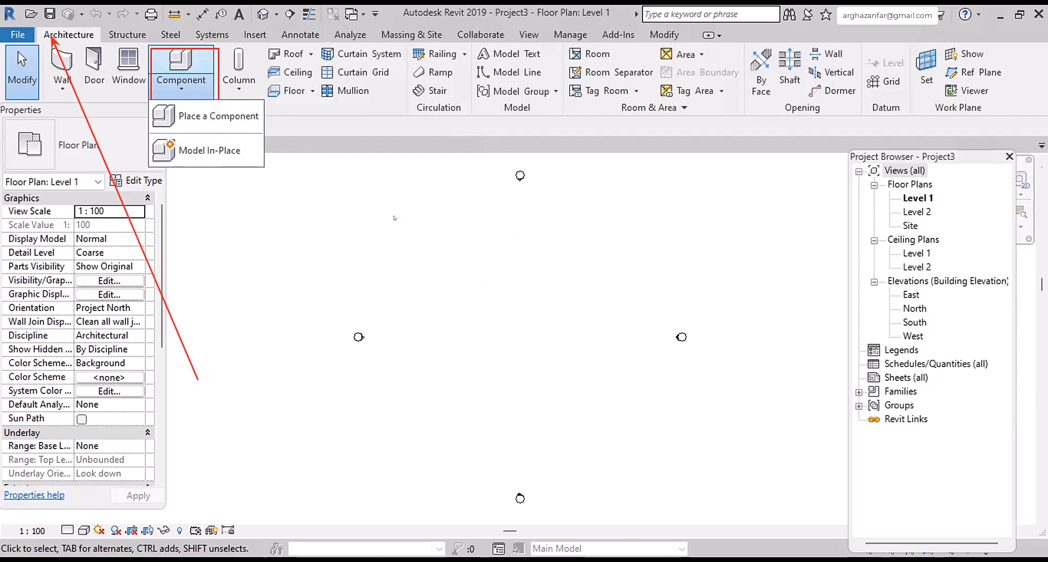
pyautogui.click(394, 218)
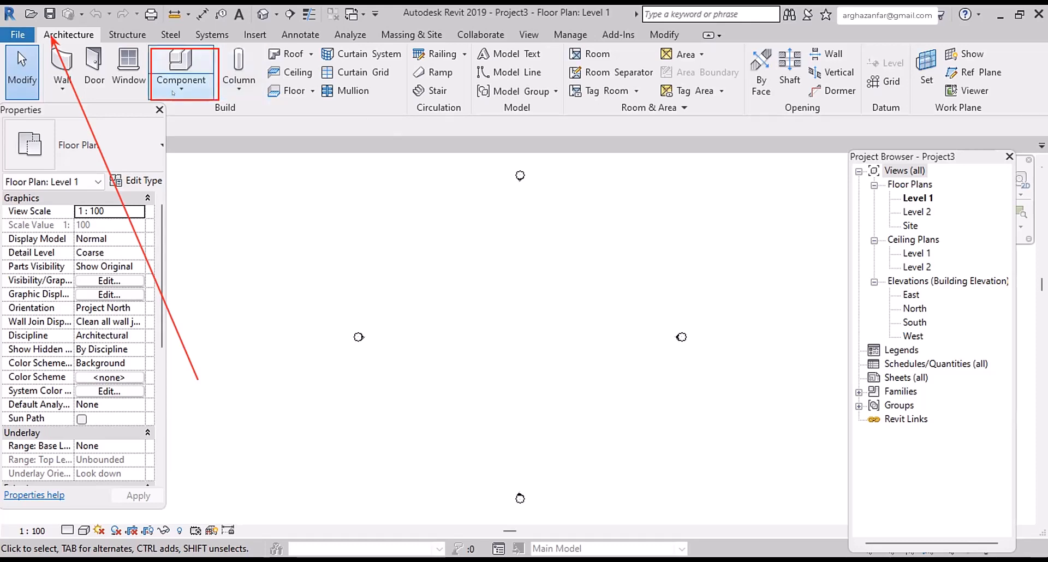
pyautogui.click(174, 93)
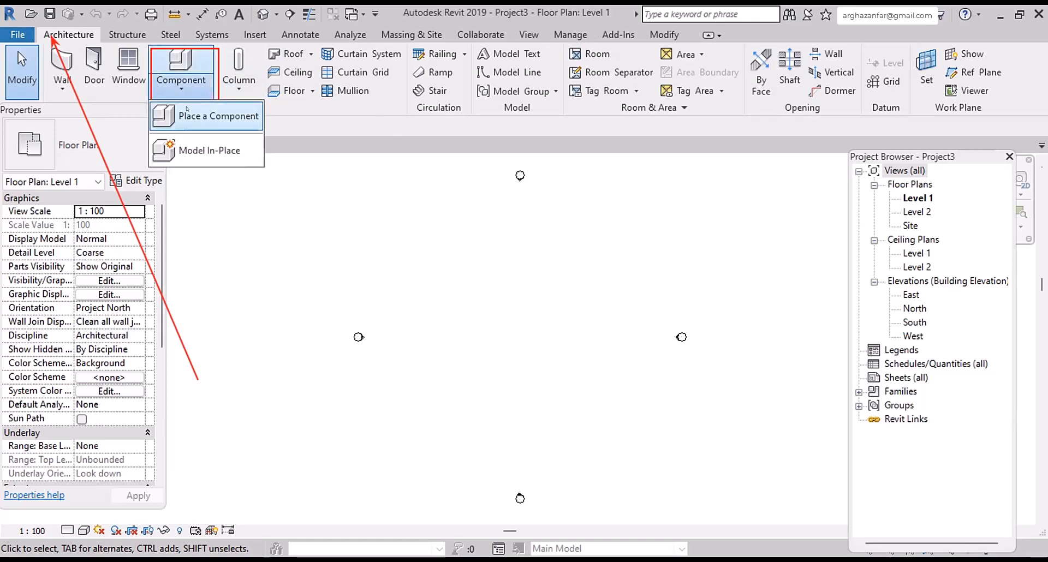
pyautogui.click(186, 113)
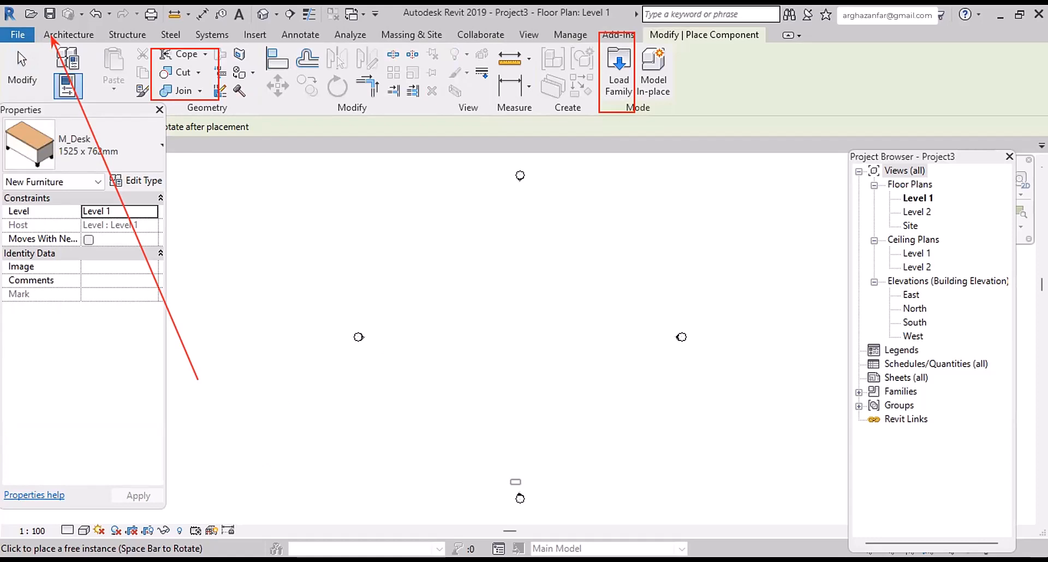
pyautogui.click(74, 34)
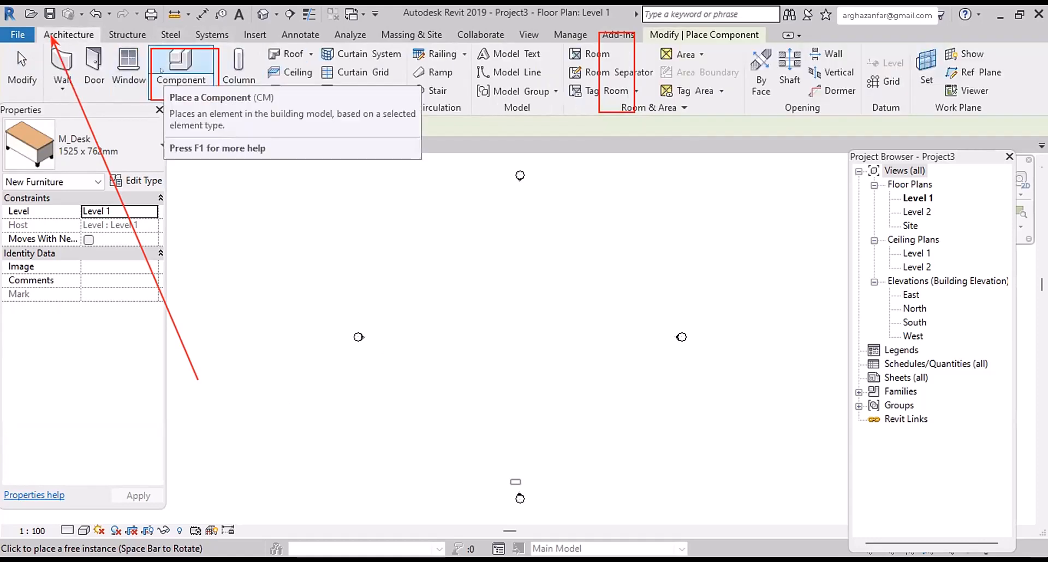
pyautogui.click(185, 82)
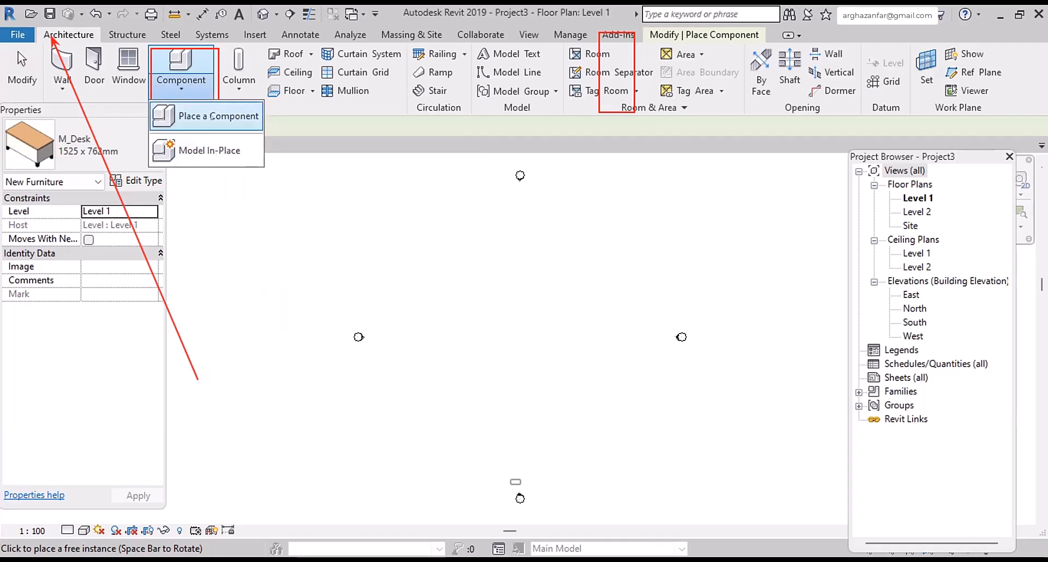
pyautogui.click(211, 116)
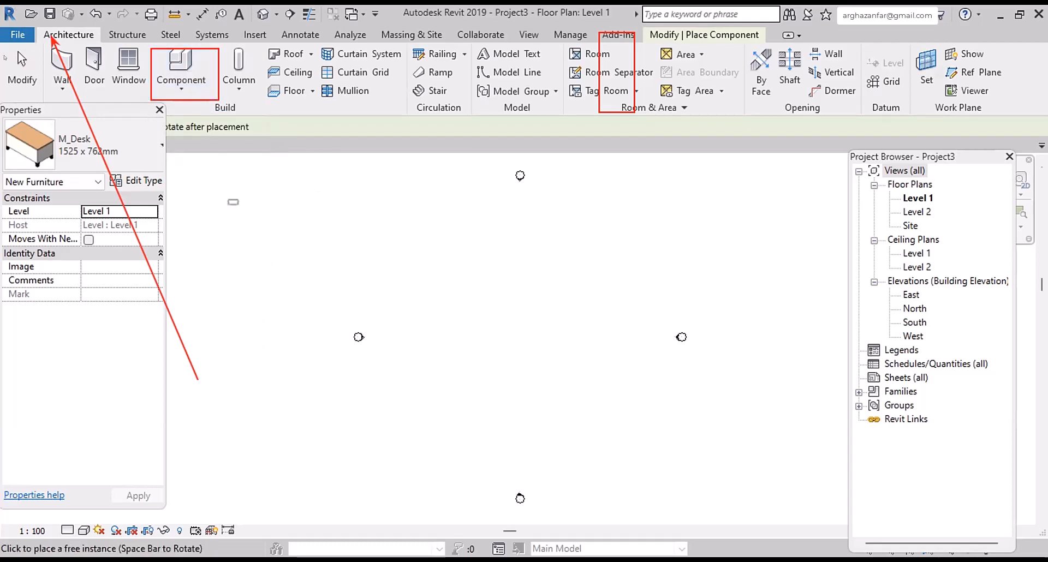
pyautogui.click(22, 71)
# Start placing a component and browse the India family library to its Furniture folder for loading a family
pyautogui.click(184, 93)
pyautogui.click(213, 113)
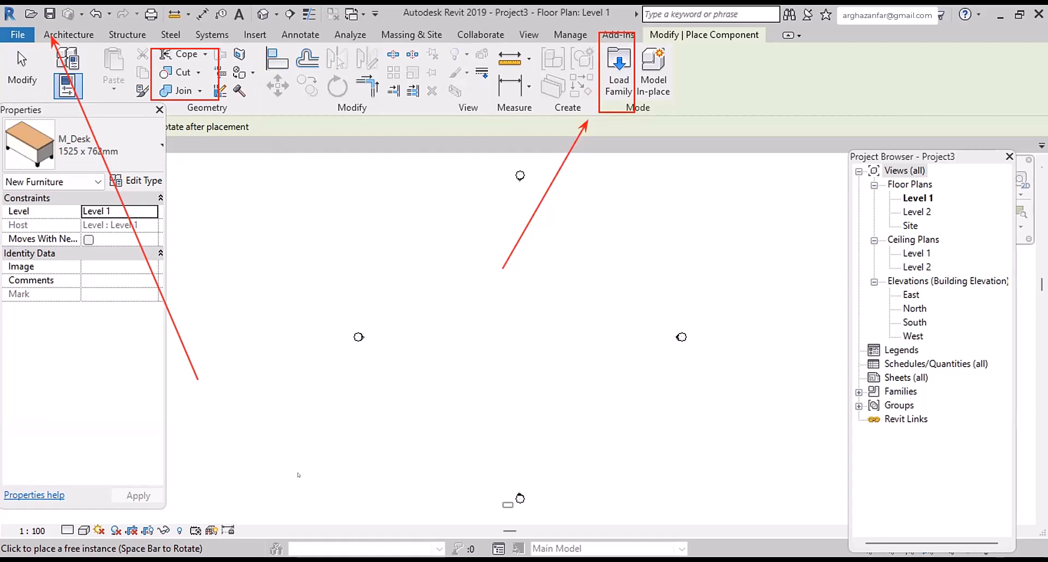
pyautogui.click(617, 82)
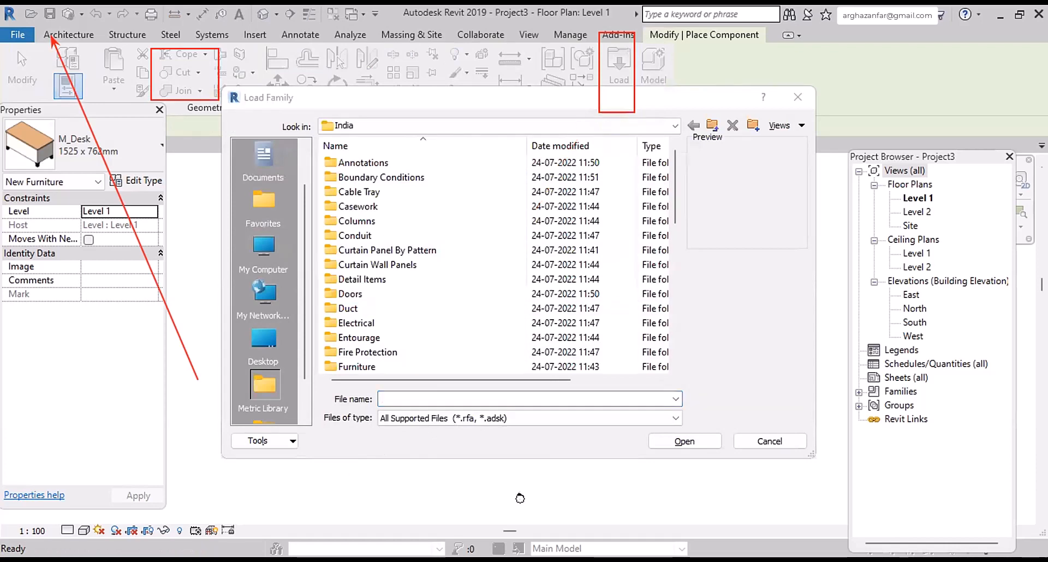
pyautogui.scroll(-8, 418, 156)
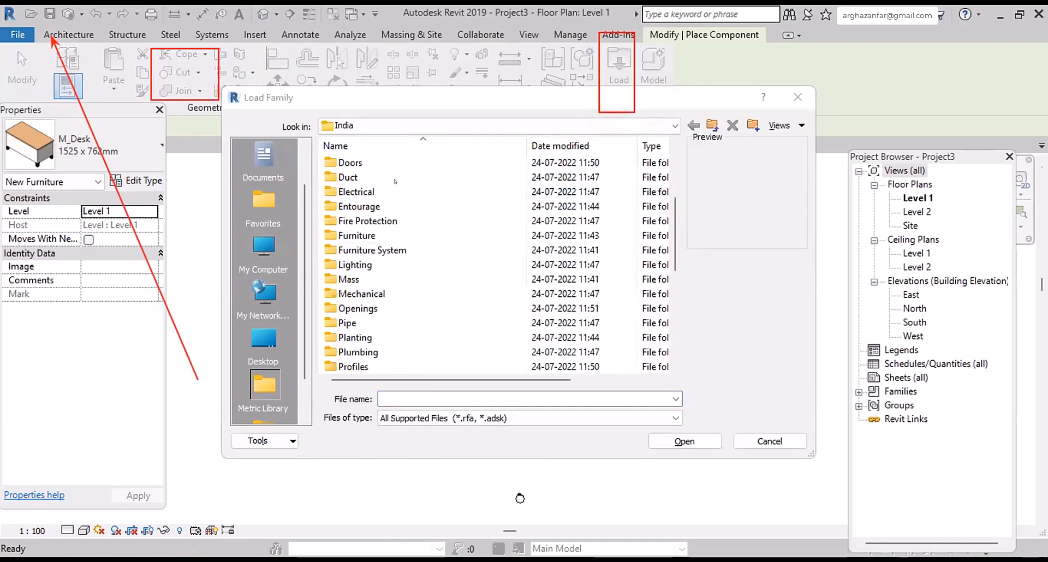
pyautogui.scroll(5, 393, 190)
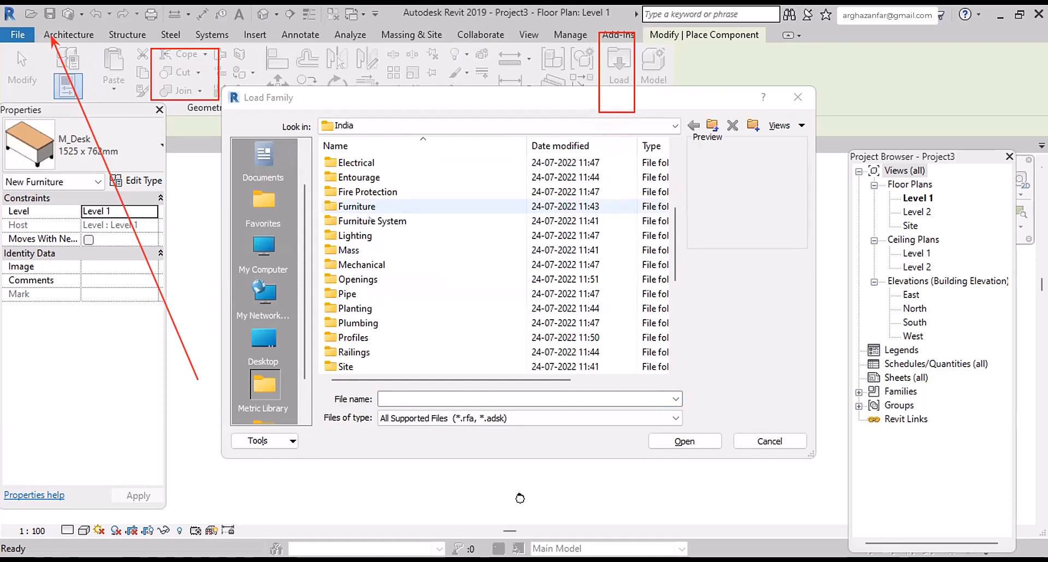
pyautogui.doubleClick(370, 206)
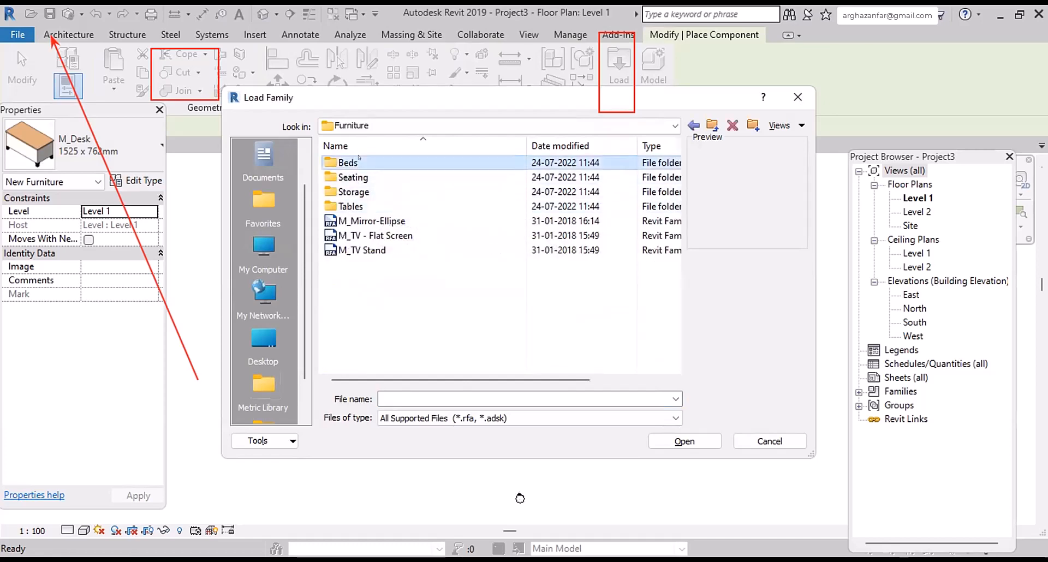
# Load the M_Table-Dining Round w Chairs family from the Tables folder into the project
pyautogui.doubleClick(384, 160)
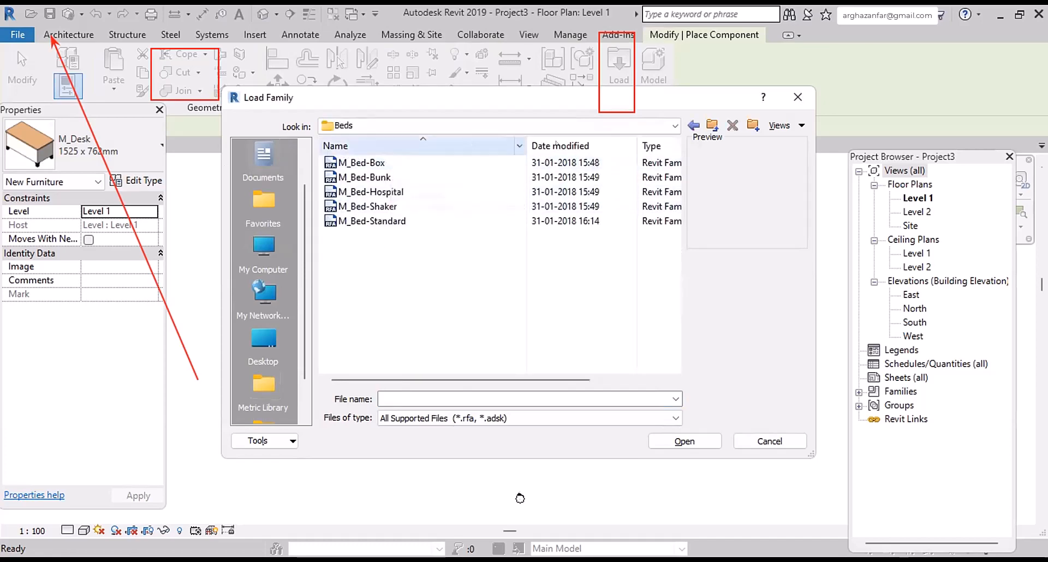
pyautogui.click(693, 126)
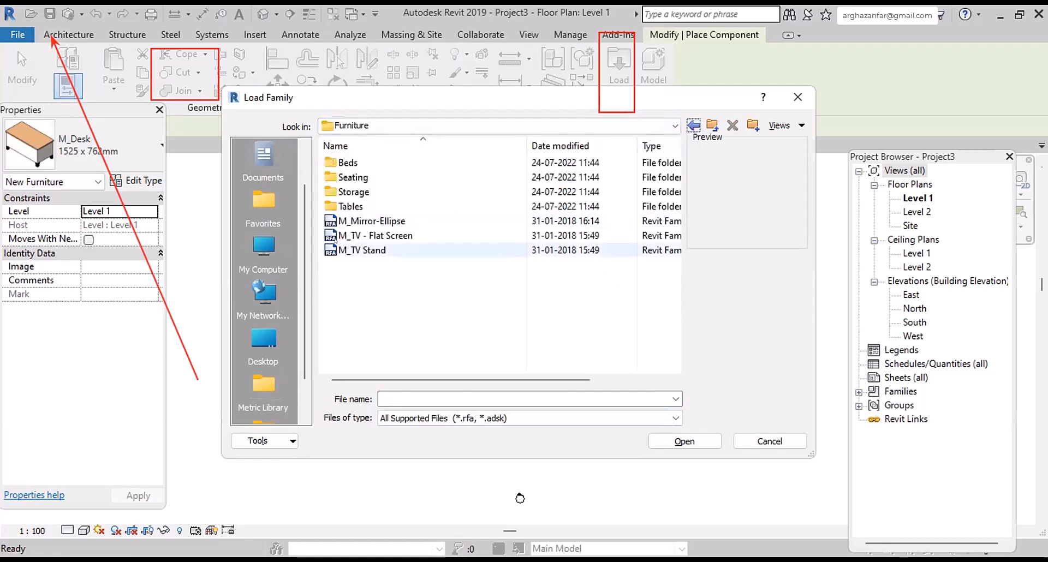
pyautogui.doubleClick(357, 206)
pyautogui.click(357, 206)
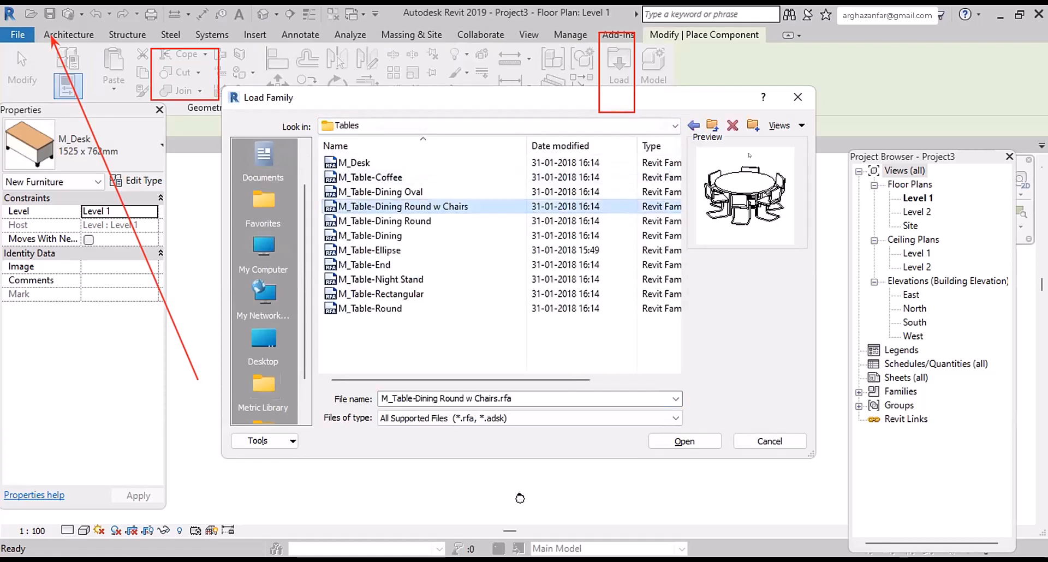
pyautogui.click(700, 437)
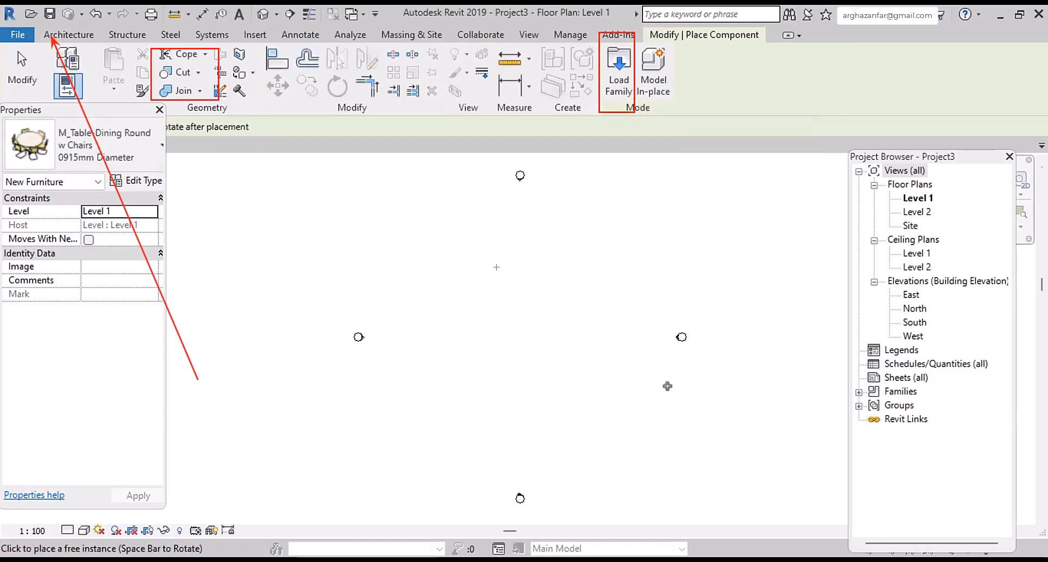
# Place one 0915mm Diameter round dining table with chairs between the elevation markers on the Level 1 floor plan, and finish placing
pyautogui.click(471, 305)
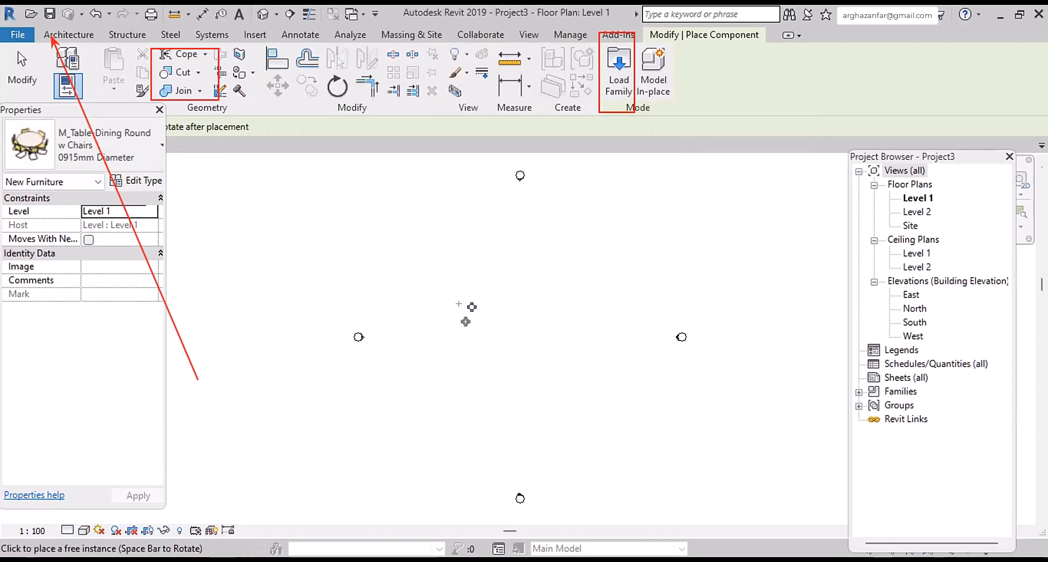
pyautogui.scroll(3, 471, 306)
pyautogui.scroll(5, 472, 306)
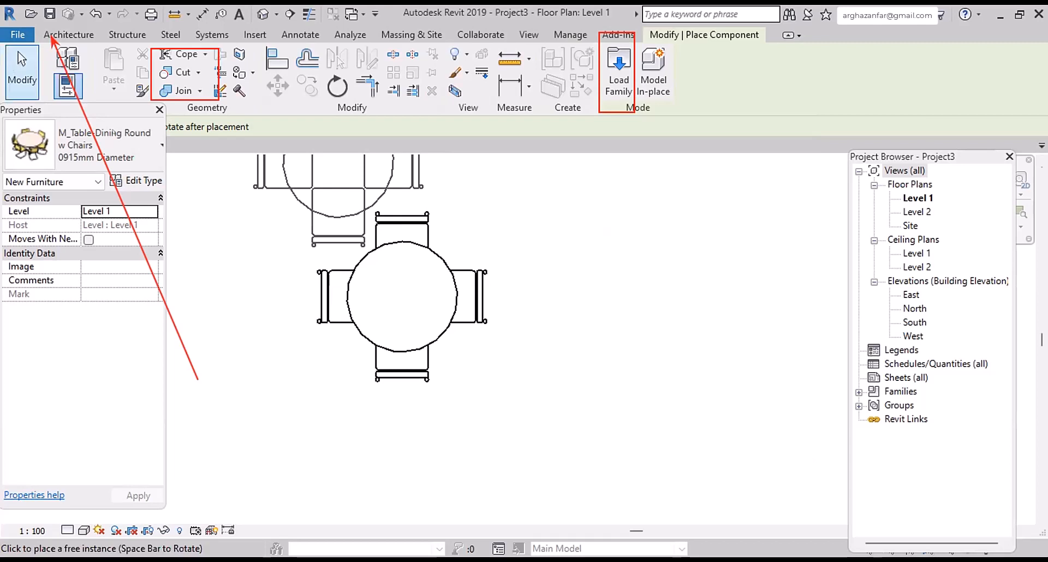
pyautogui.click(22, 68)
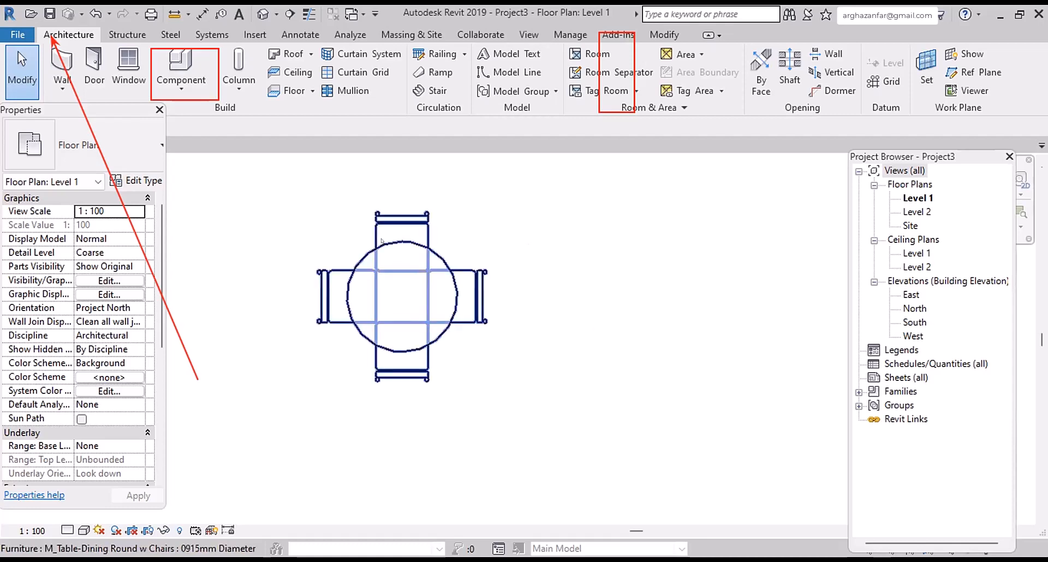
pyautogui.click(397, 255)
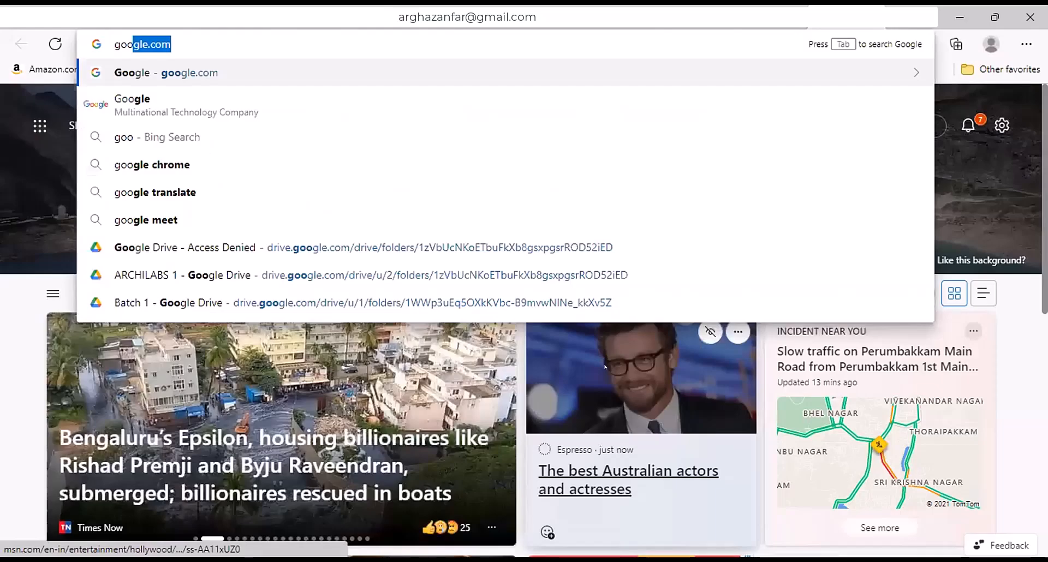
# Switch to the web browser, open google.com and search for "revit content library 2017"
pyautogui.press('Return')
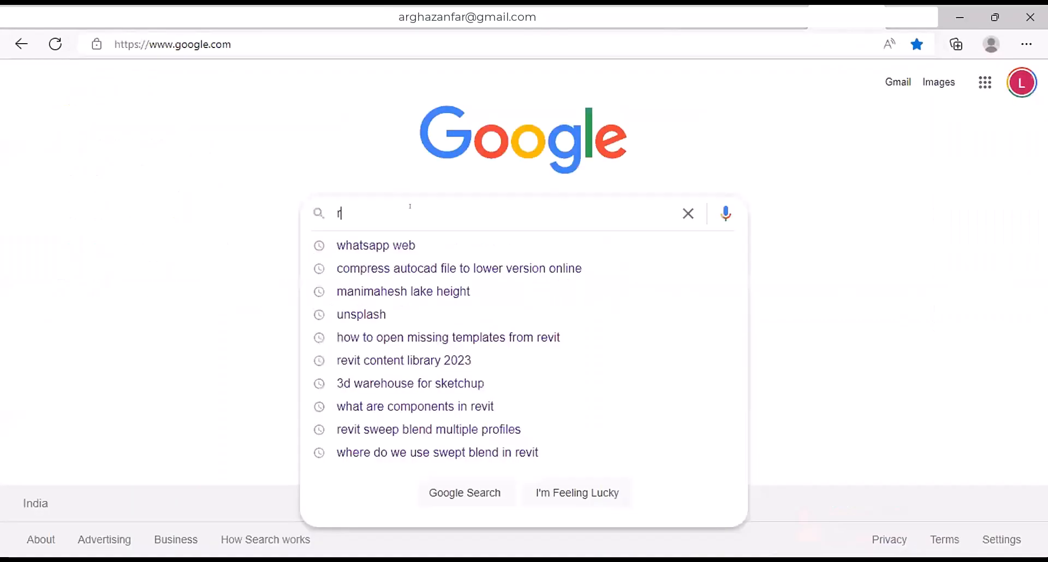
pyautogui.write('revit co')
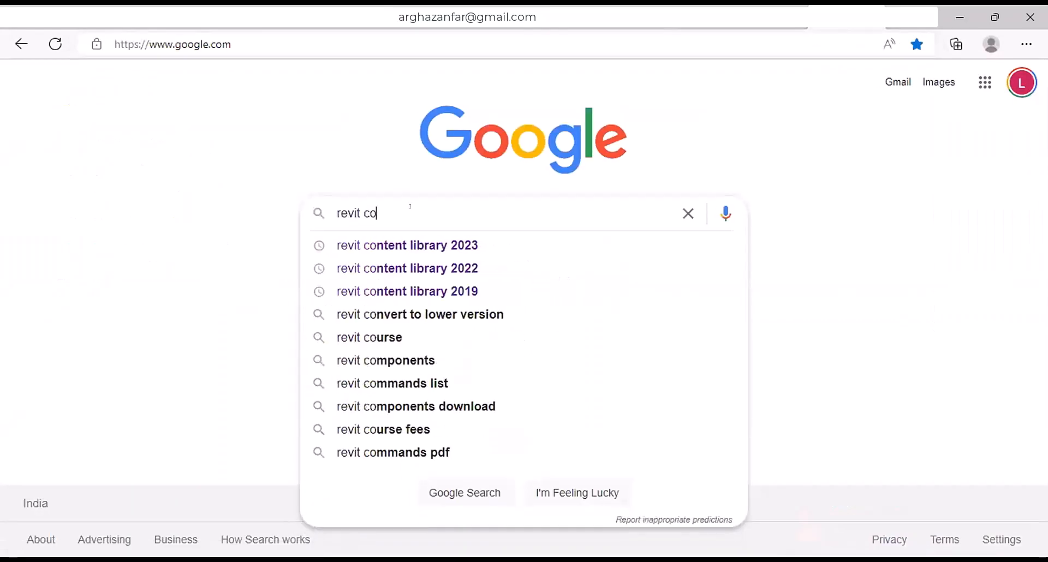
pyautogui.write('ntent ')
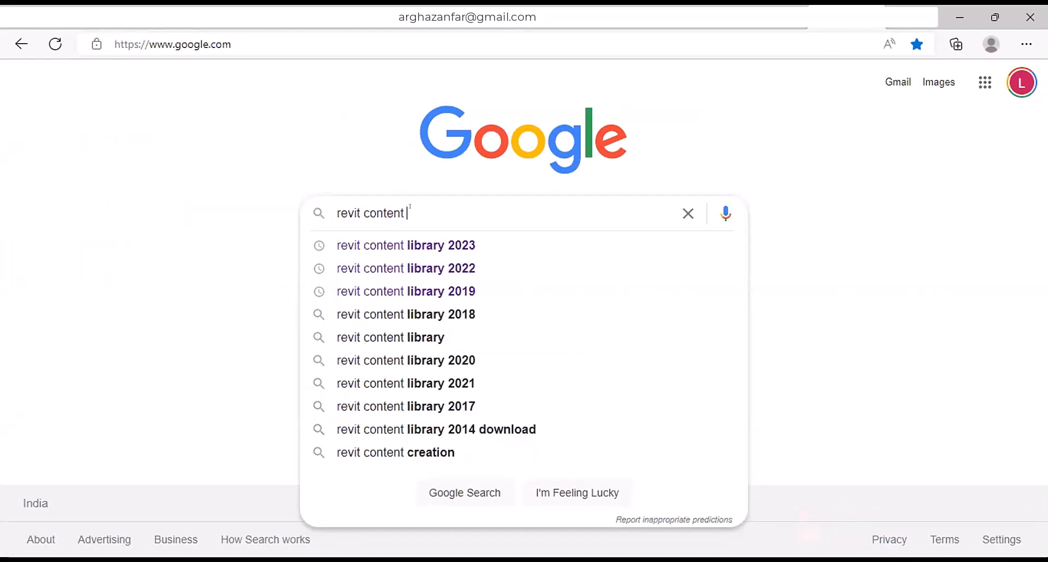
pyautogui.write('library')
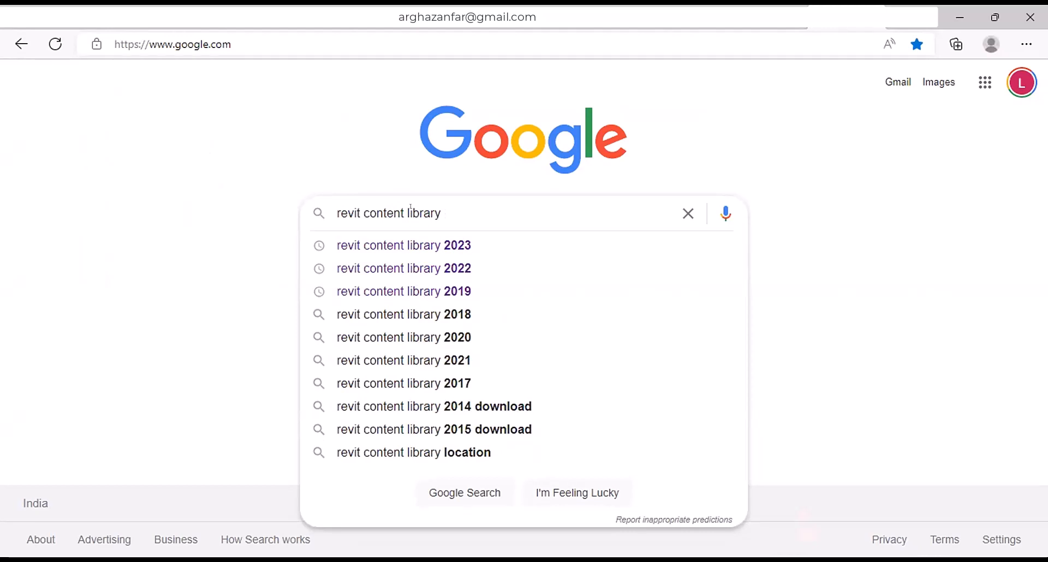
pyautogui.write(' 201')
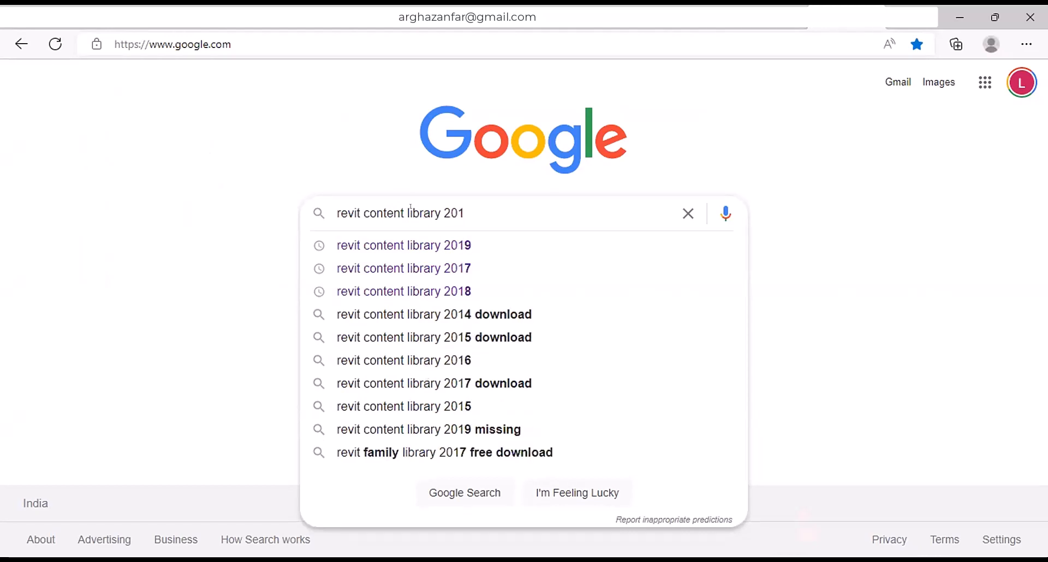
pyautogui.write('7')
pyautogui.press('Return')
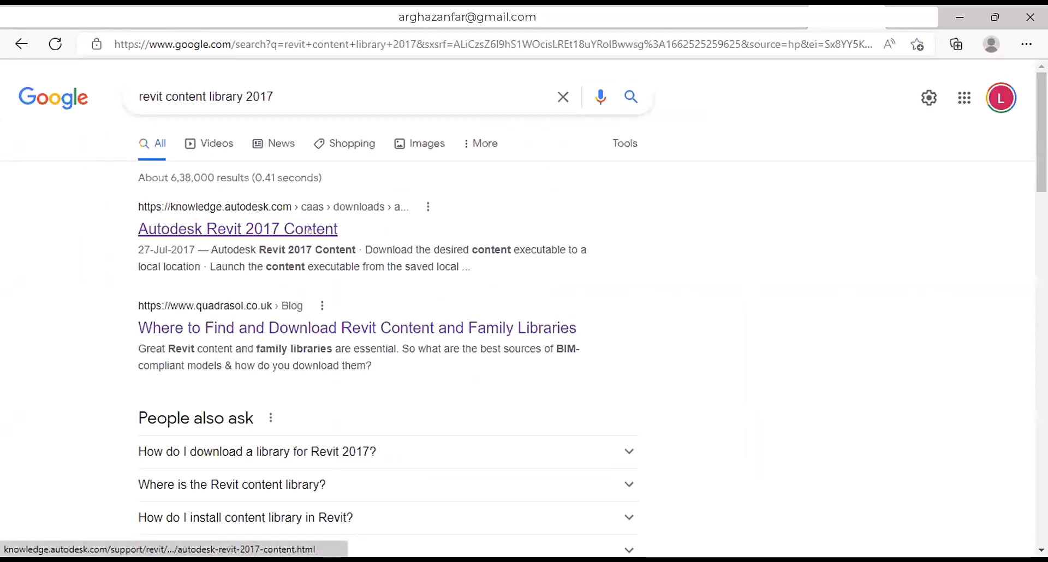
# Open the Autodesk Revit 2017 Content page and examine its list of English template and country library downloads
pyautogui.click(274, 229)
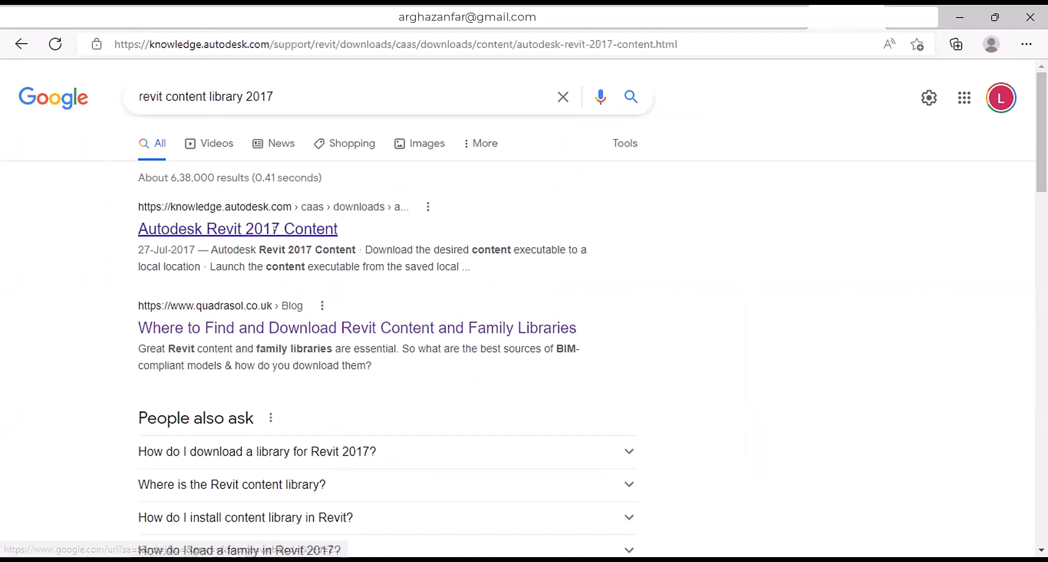
pyautogui.scroll(-8, 305, 218)
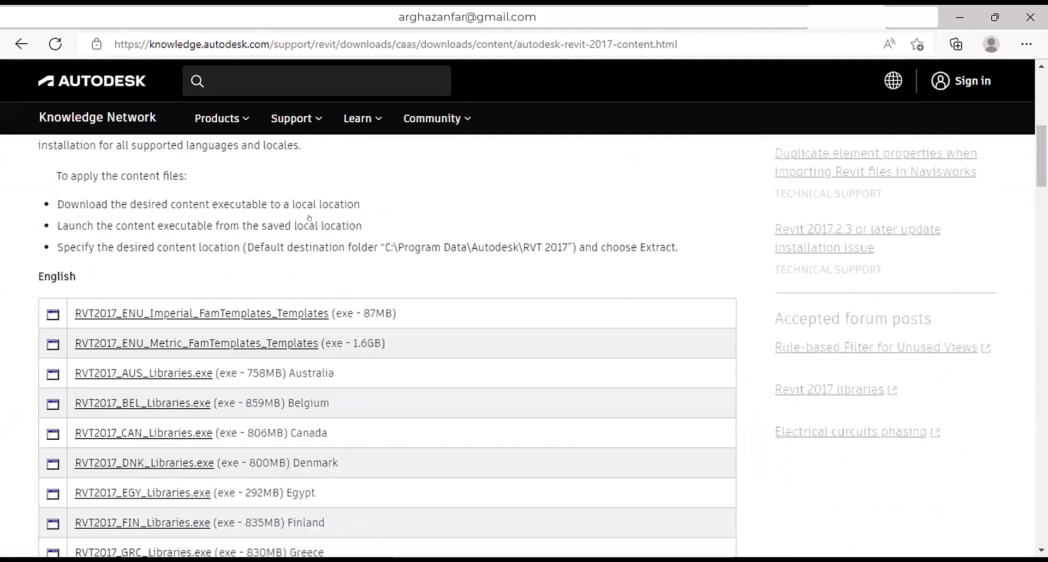
pyautogui.scroll(-3, 309, 218)
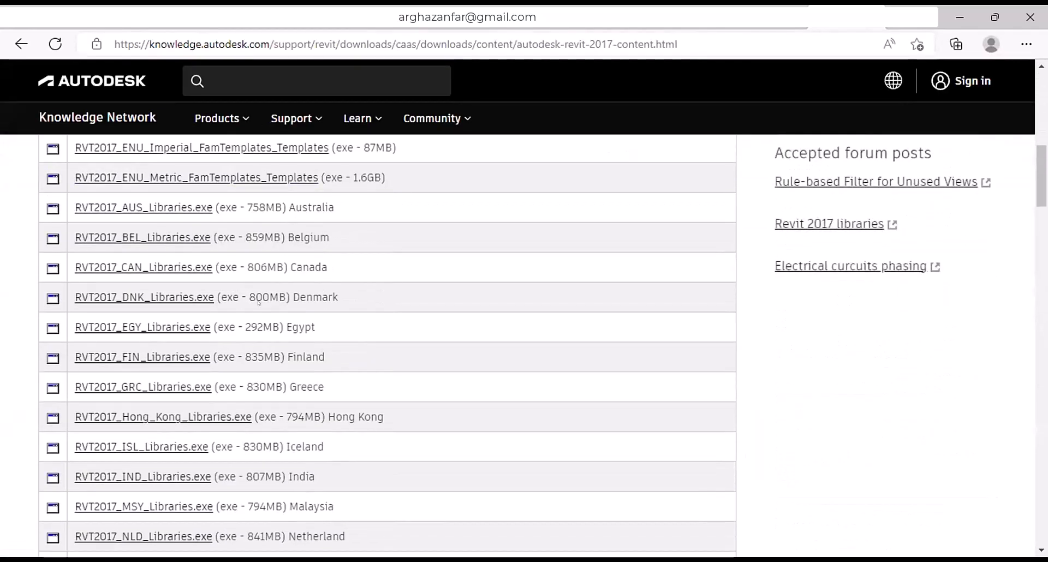
pyautogui.scroll(-11, 258, 302)
pyautogui.scroll(4, 174, 305)
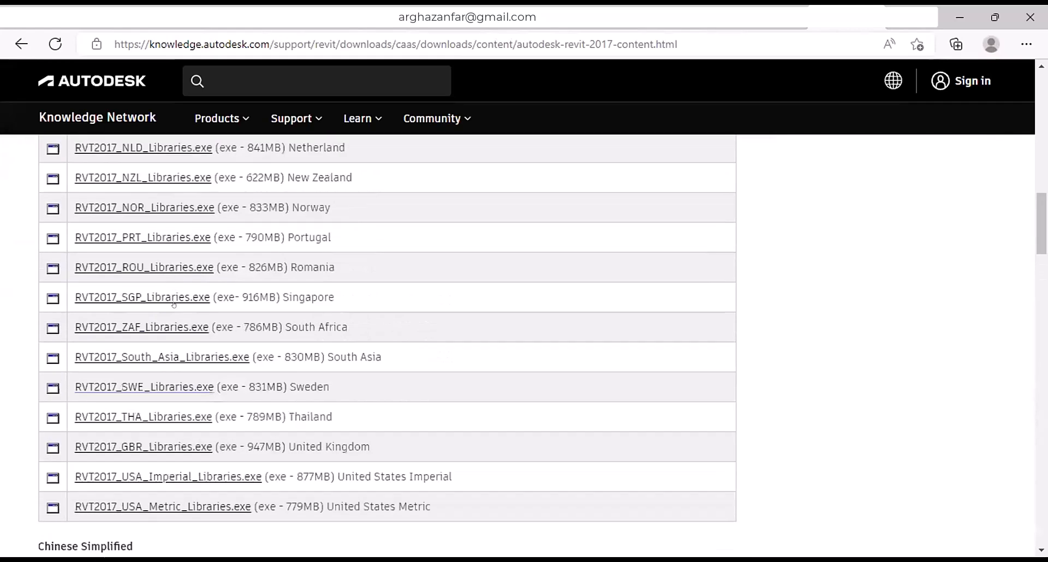
pyautogui.scroll(8, 173, 304)
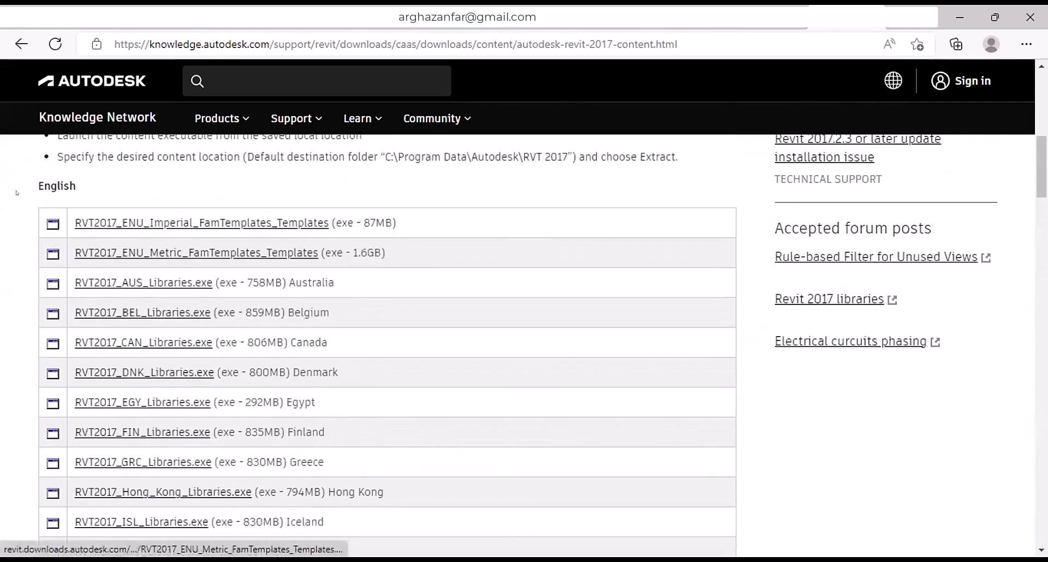
# Examine the rest of the English country library downloads and the Chinese Simplified and Traditional sections on the Revit 2017 Content page
pyautogui.scroll(-11, 126, 194)
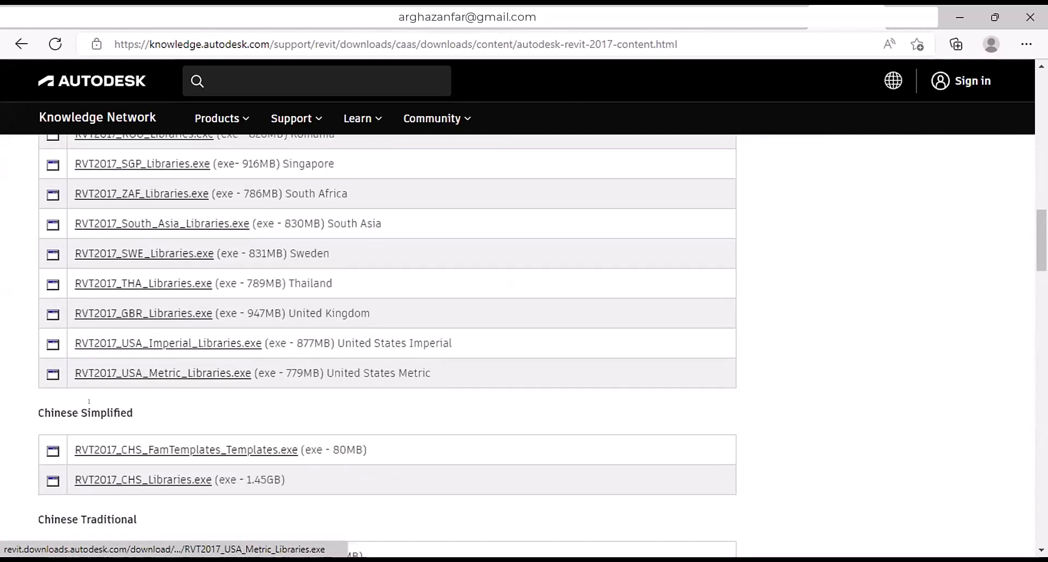
pyautogui.scroll(-3, 113, 390)
pyautogui.scroll(7, 175, 379)
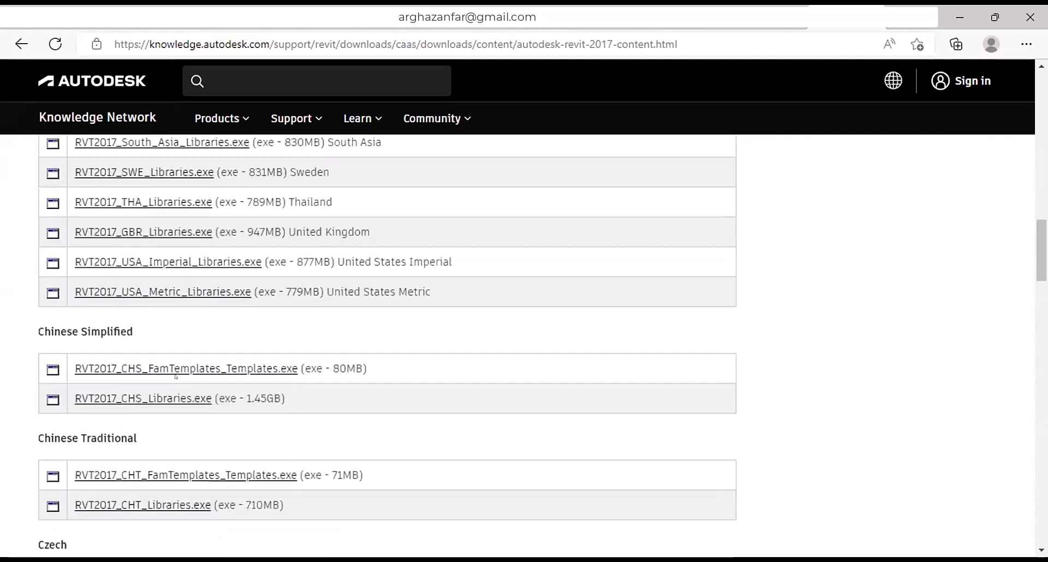
pyautogui.scroll(7, 176, 377)
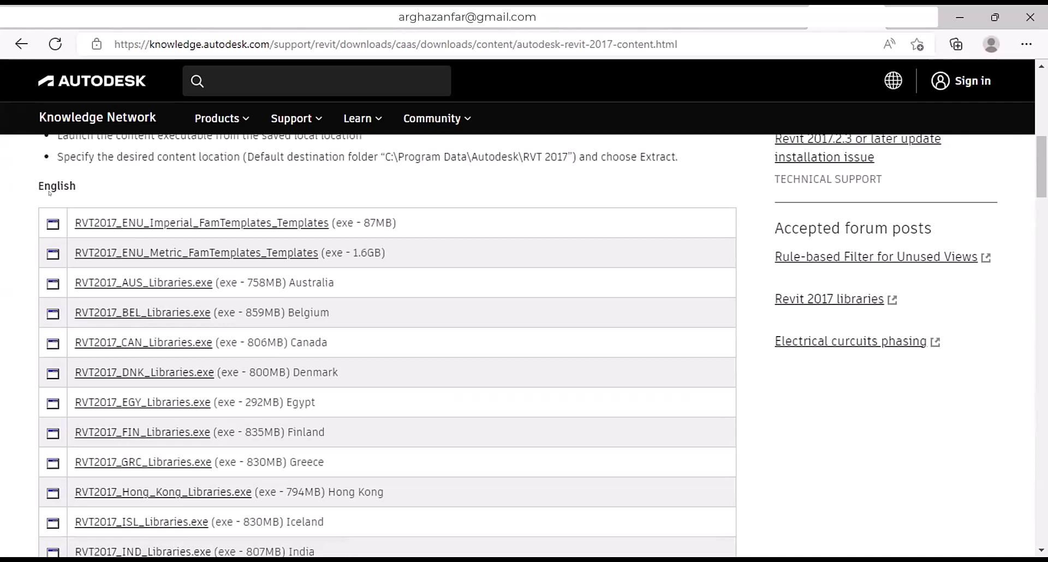
# Return to the Google search results, reopen the Autodesk Revit 2017 Content page and review its extraction instructions and English library downloads
pyautogui.click(21, 44)
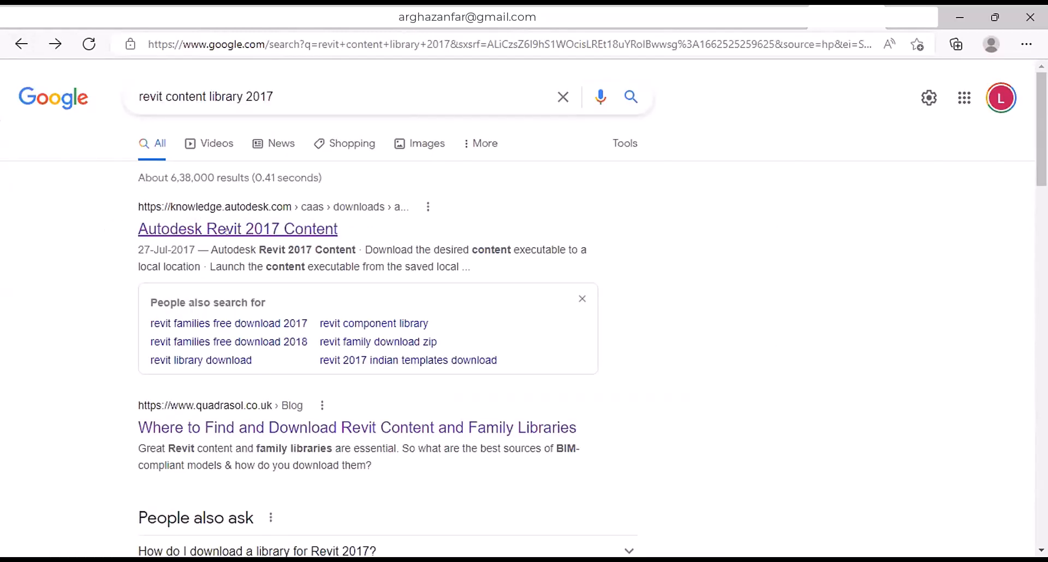
pyautogui.click(214, 229)
pyautogui.click(213, 229)
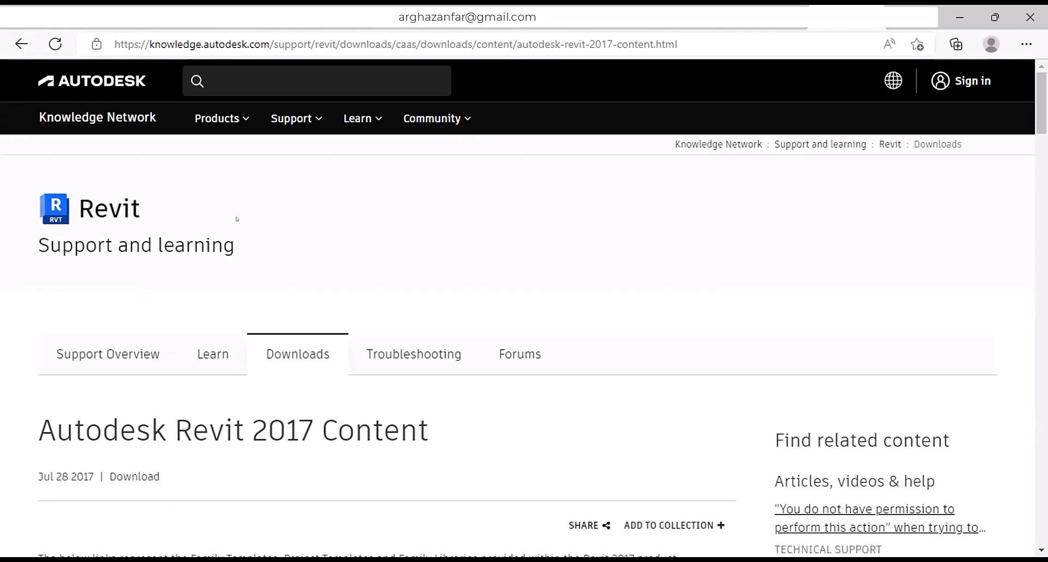
pyautogui.scroll(-6, 237, 219)
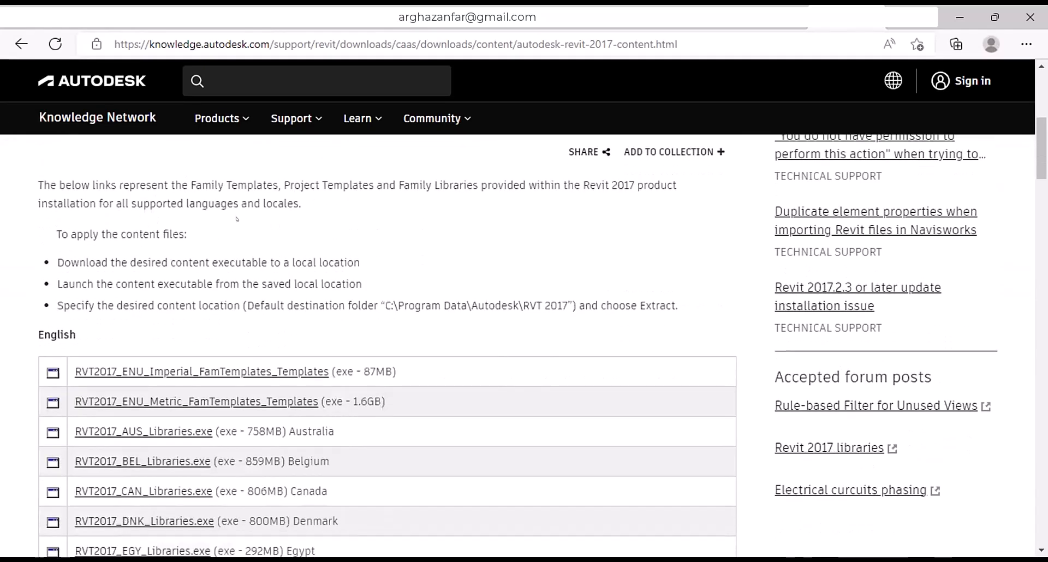
pyautogui.scroll(-4, 237, 219)
pyautogui.scroll(-1, 234, 219)
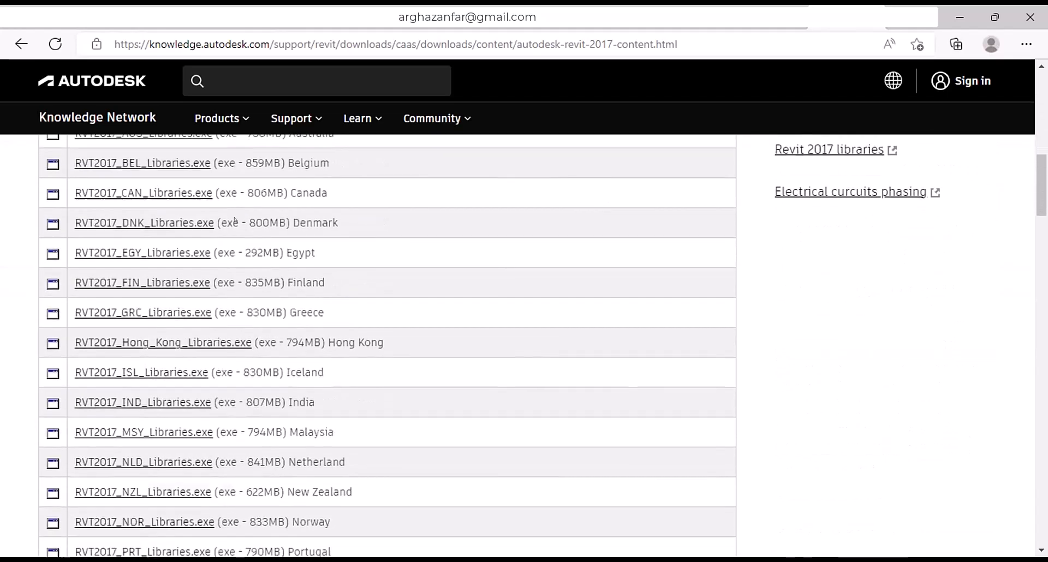
pyautogui.scroll(5, 39, 330)
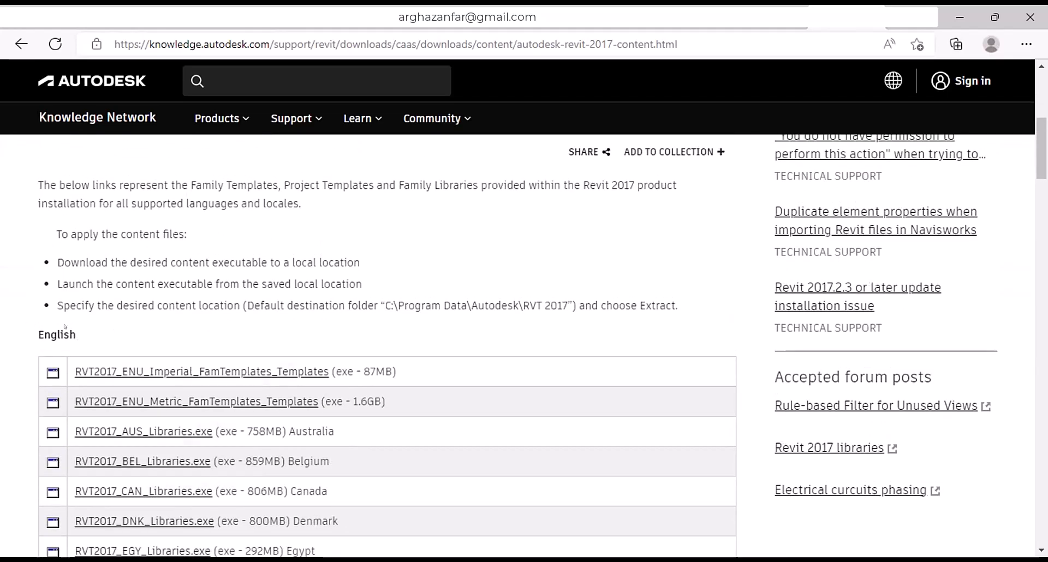
pyautogui.scroll(-12, 101, 316)
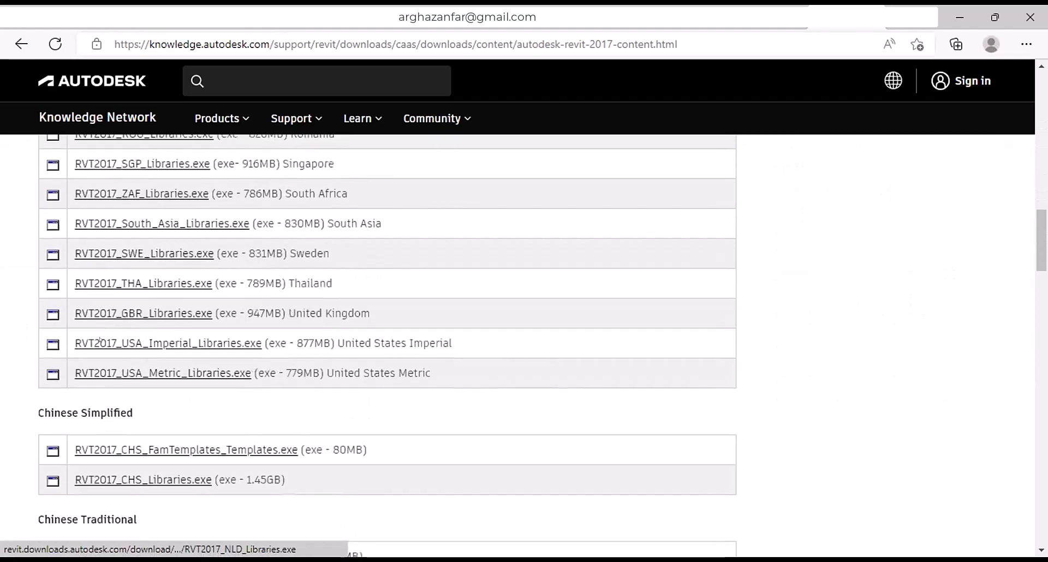